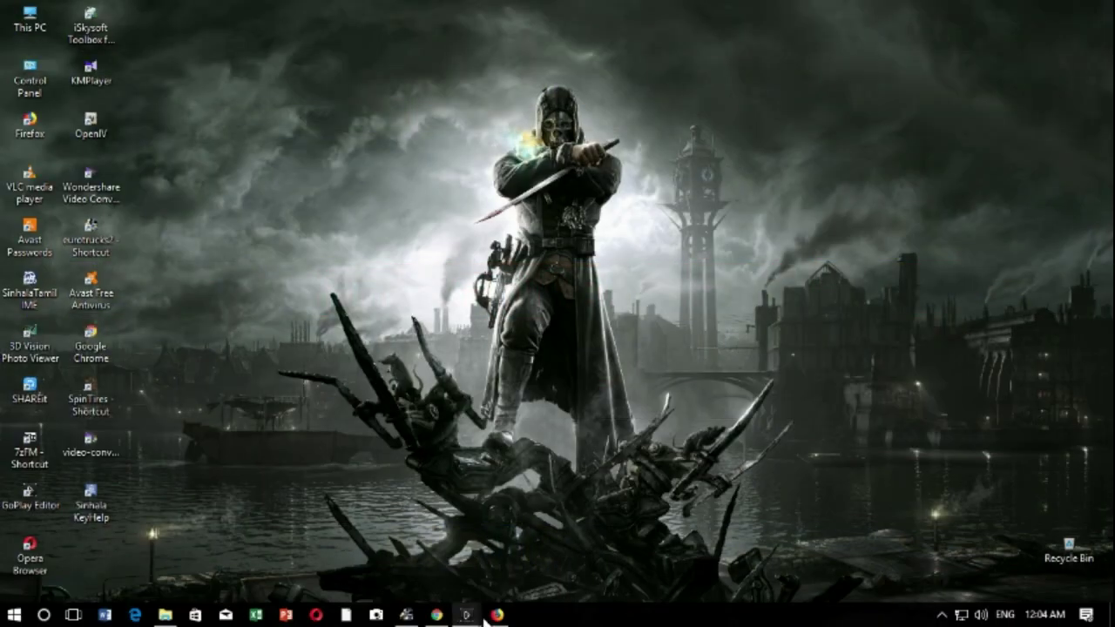
Step: Switch to Firefox and review the Sharemods download pages for RusMap, old_vegetation.scs, SRmap and The Great Steppe, then minimize the browser
{"action": "left_click", "coordinate": [497, 614]}
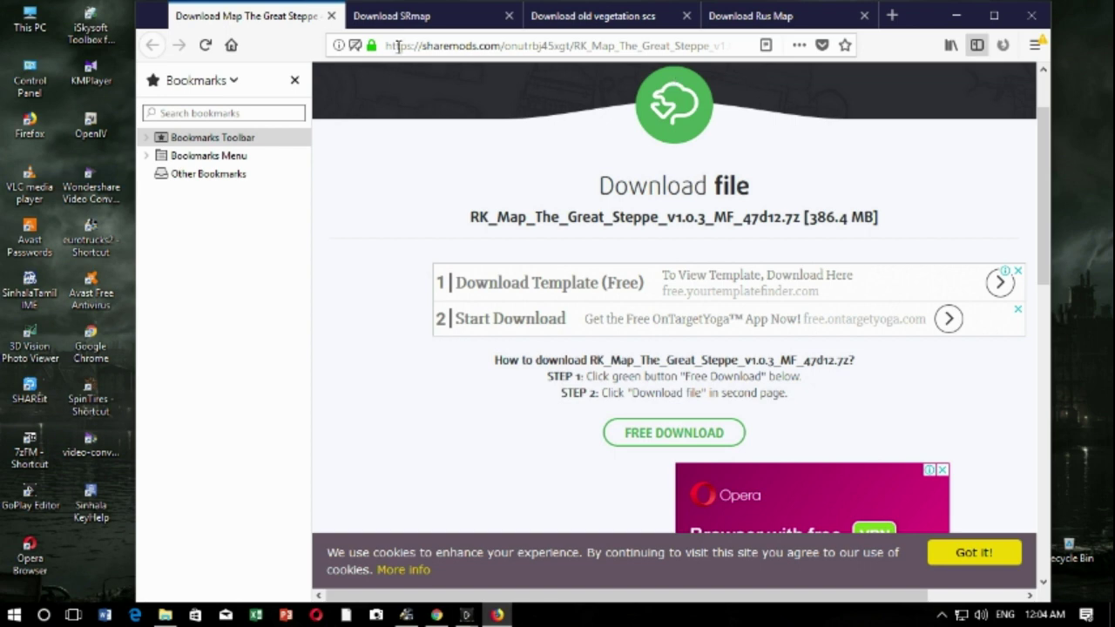
{"action": "left_click", "coordinate": [769, 29]}
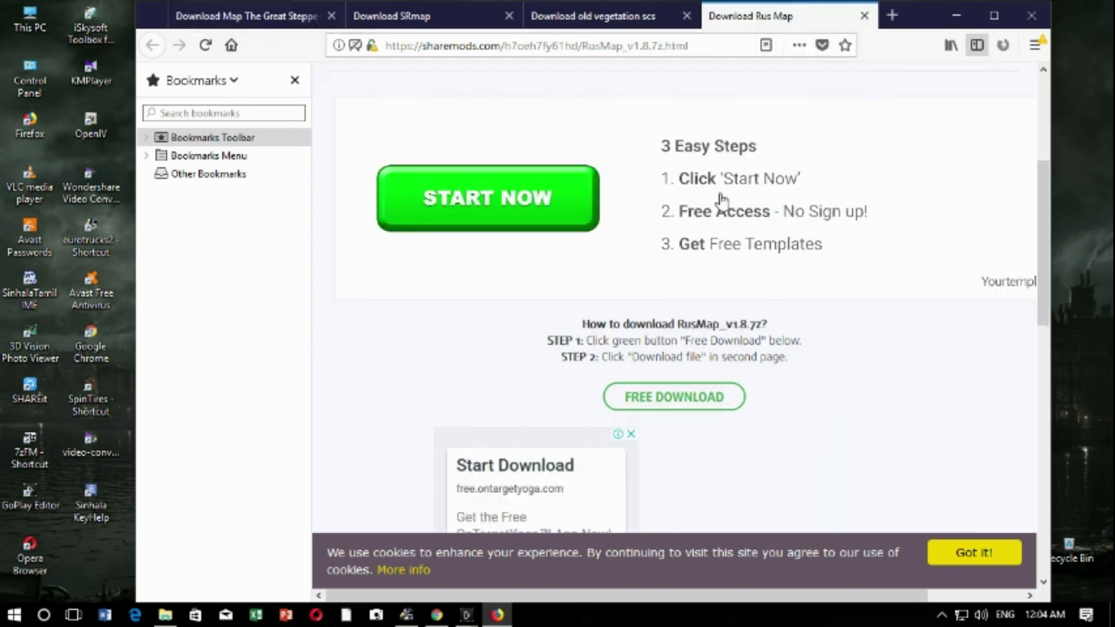
{"action": "scroll", "coordinate": [711, 311], "scroll_direction": "up", "scroll_amount": 3}
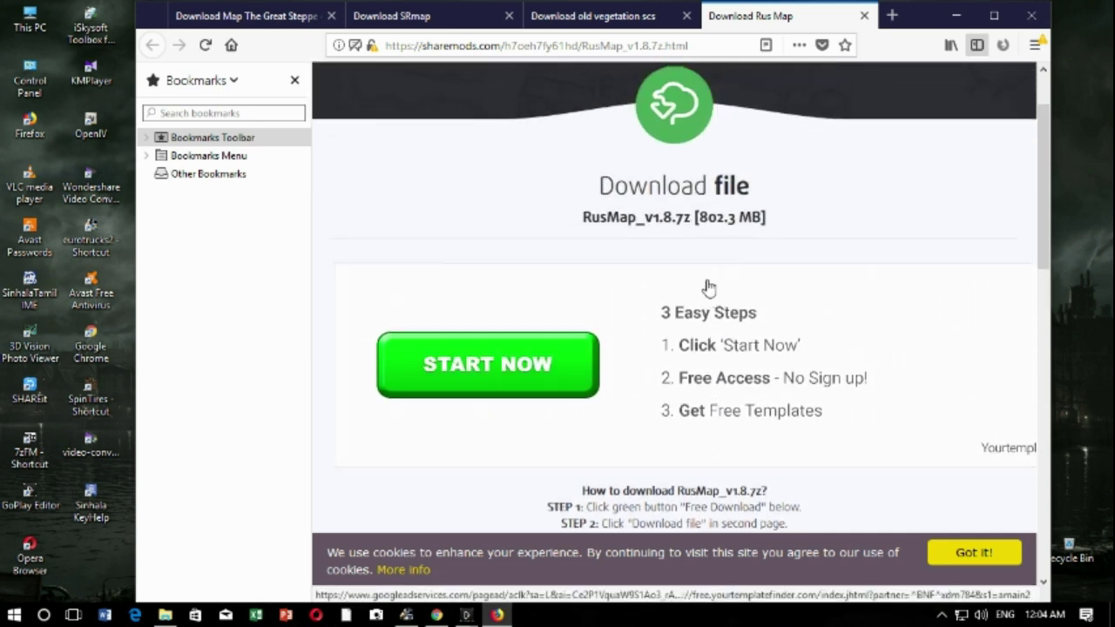
{"action": "scroll", "coordinate": [708, 288], "scroll_direction": "down", "scroll_amount": 3}
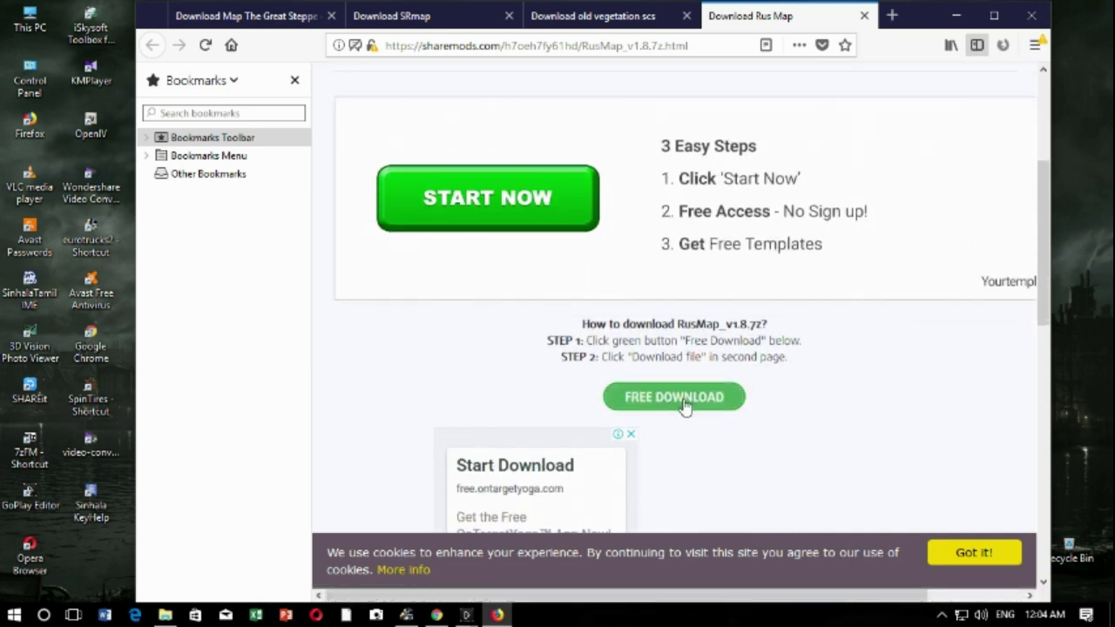
{"action": "left_click", "coordinate": [582, 28]}
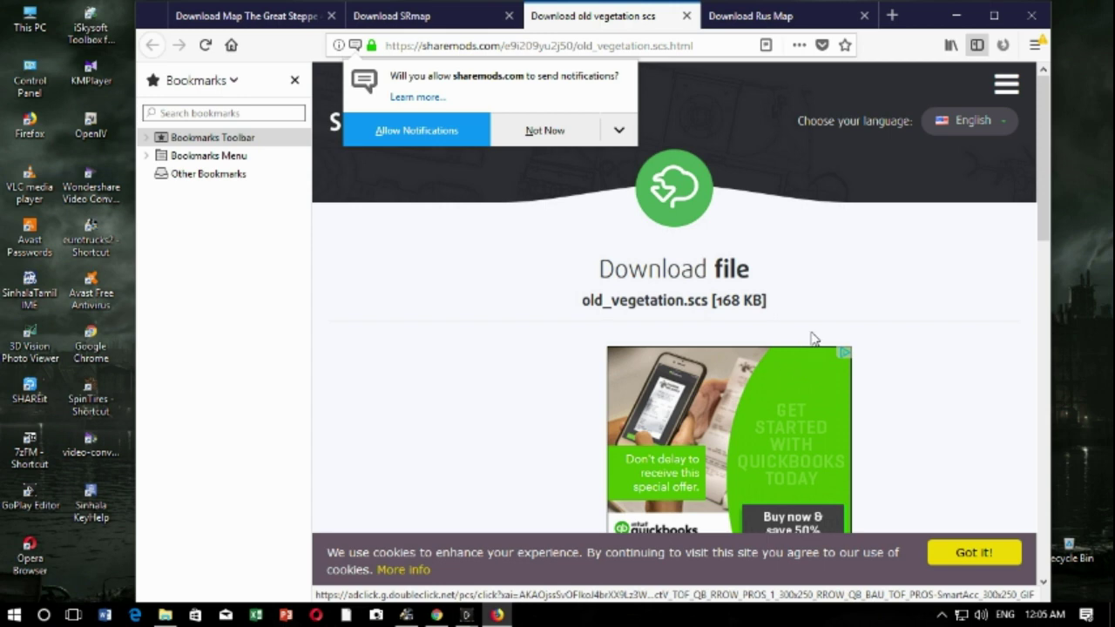
{"action": "scroll", "coordinate": [739, 389], "scroll_direction": "down", "scroll_amount": 3}
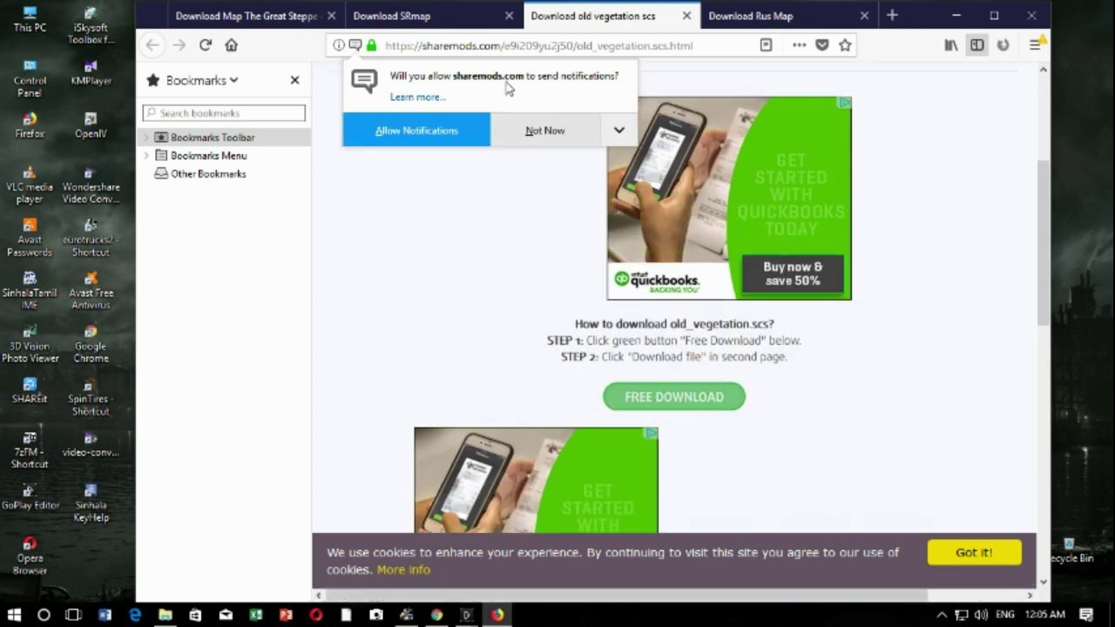
{"action": "left_click", "coordinate": [394, 25]}
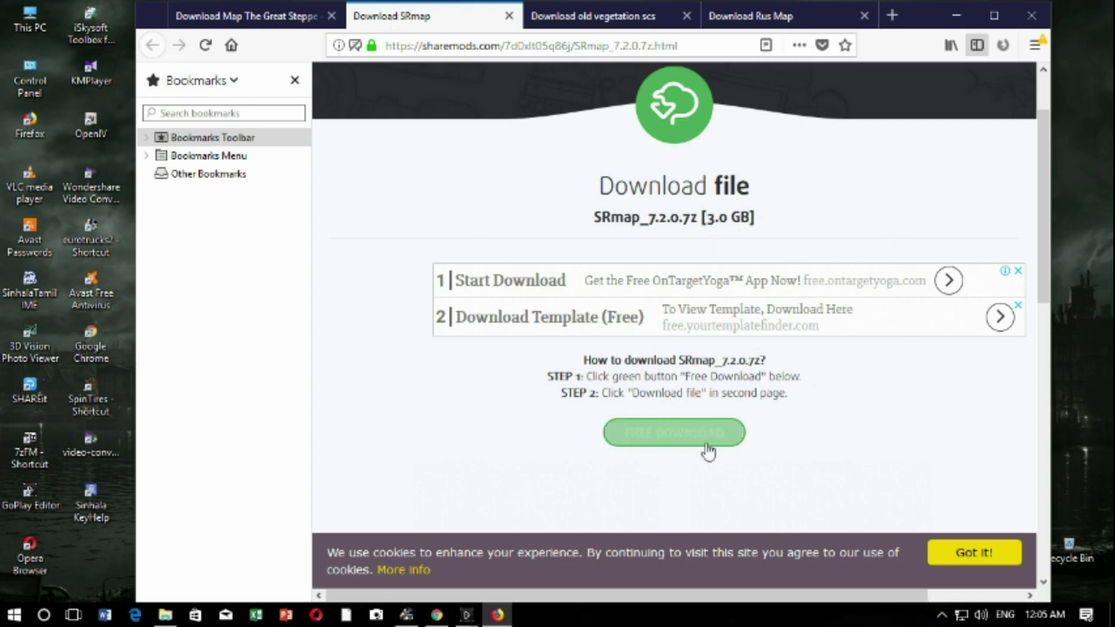
{"action": "left_click", "coordinate": [205, 19]}
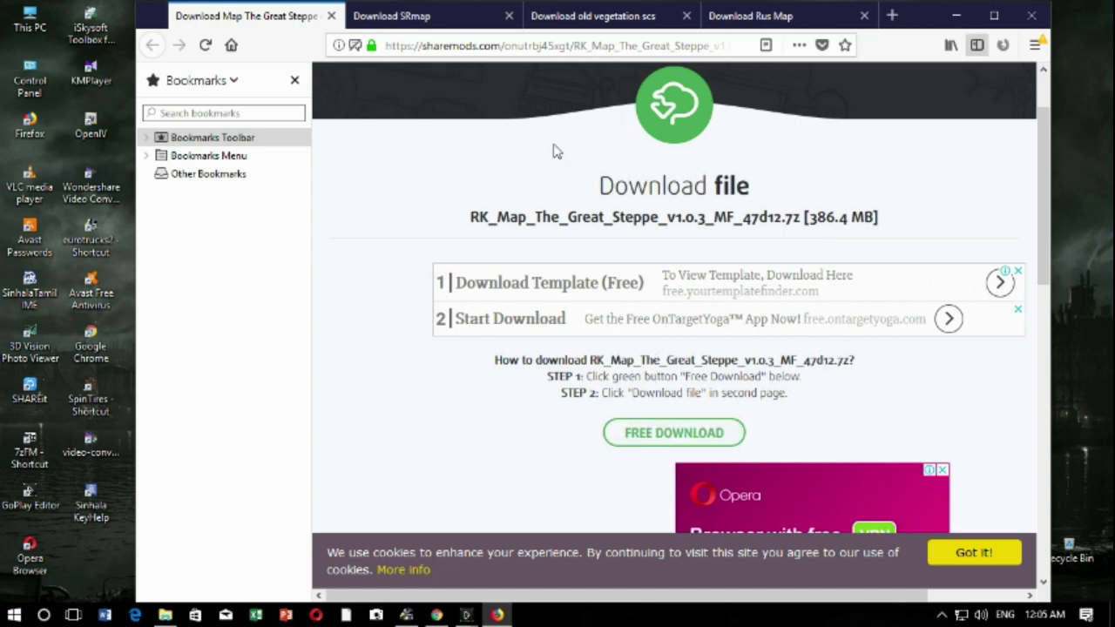
{"action": "left_click", "coordinate": [952, 15]}
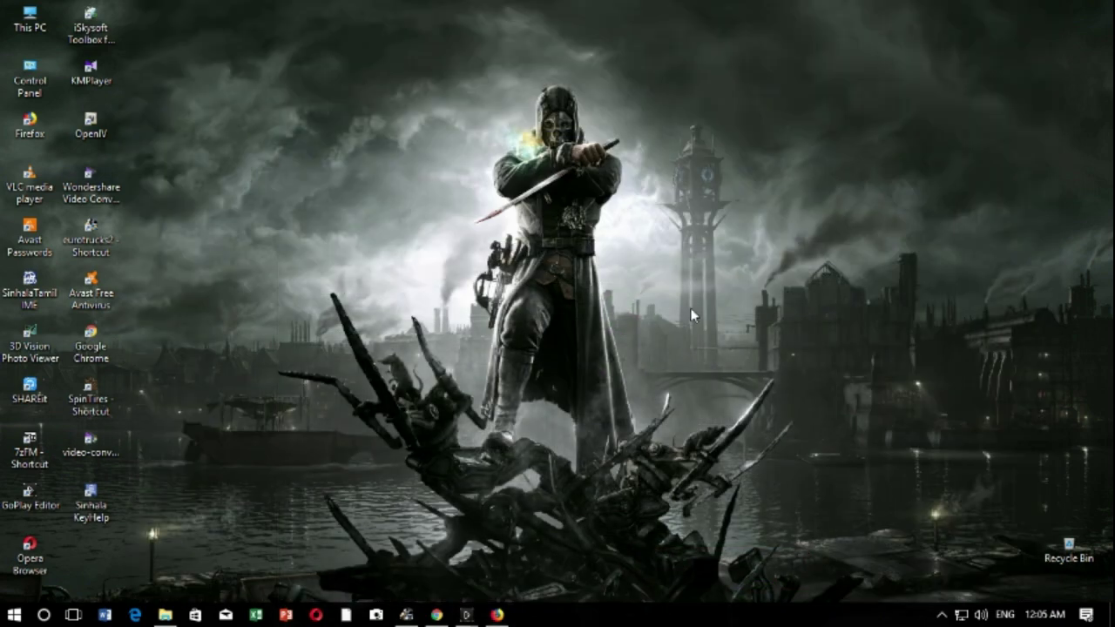
Step: In File Explorer's New folder (2), extract the RK_Map_The_Great_Steppe_v1.0.3 archive directly into the same folder
{"action": "left_click", "coordinate": [167, 615]}
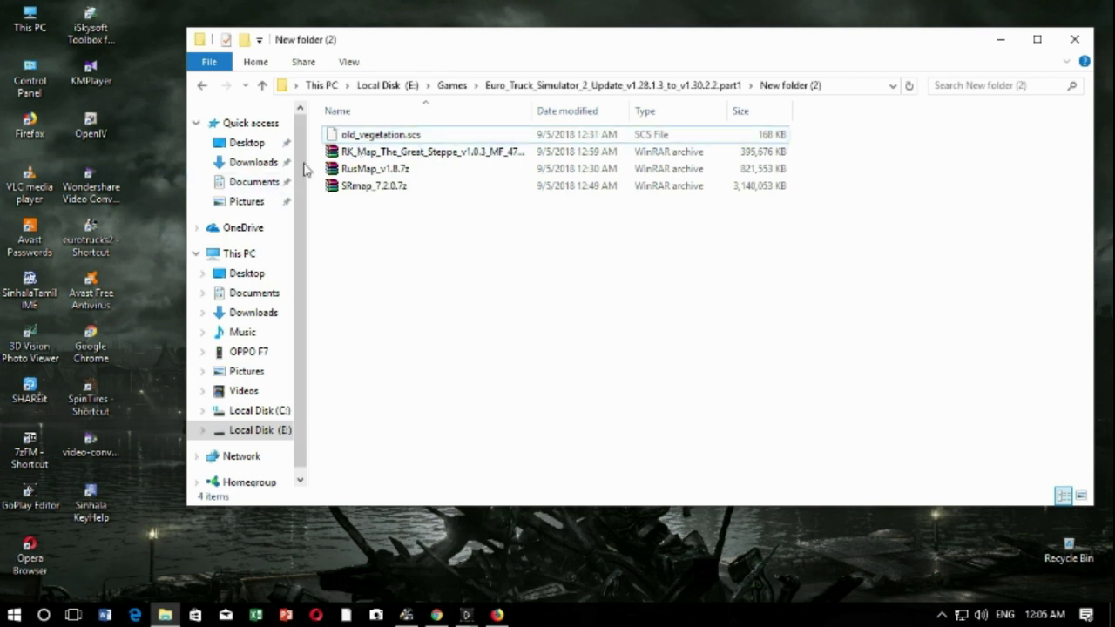
{"action": "right_click", "coordinate": [381, 153]}
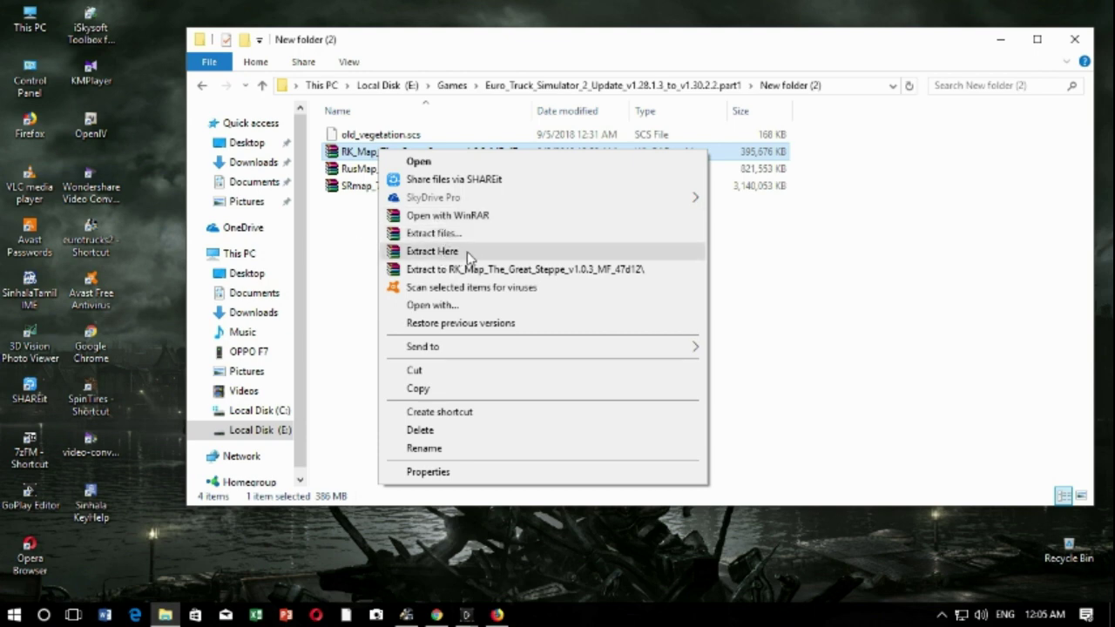
{"action": "left_click", "coordinate": [349, 244]}
{"action": "left_click", "coordinate": [360, 154]}
{"action": "right_click", "coordinate": [388, 150]}
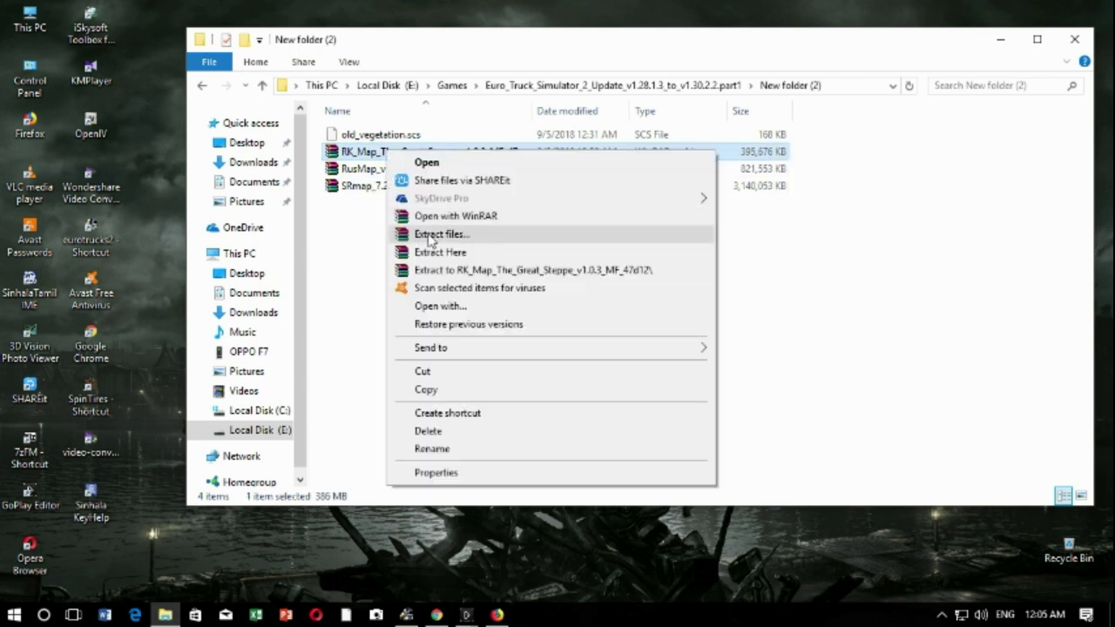
{"action": "left_click", "coordinate": [459, 254]}
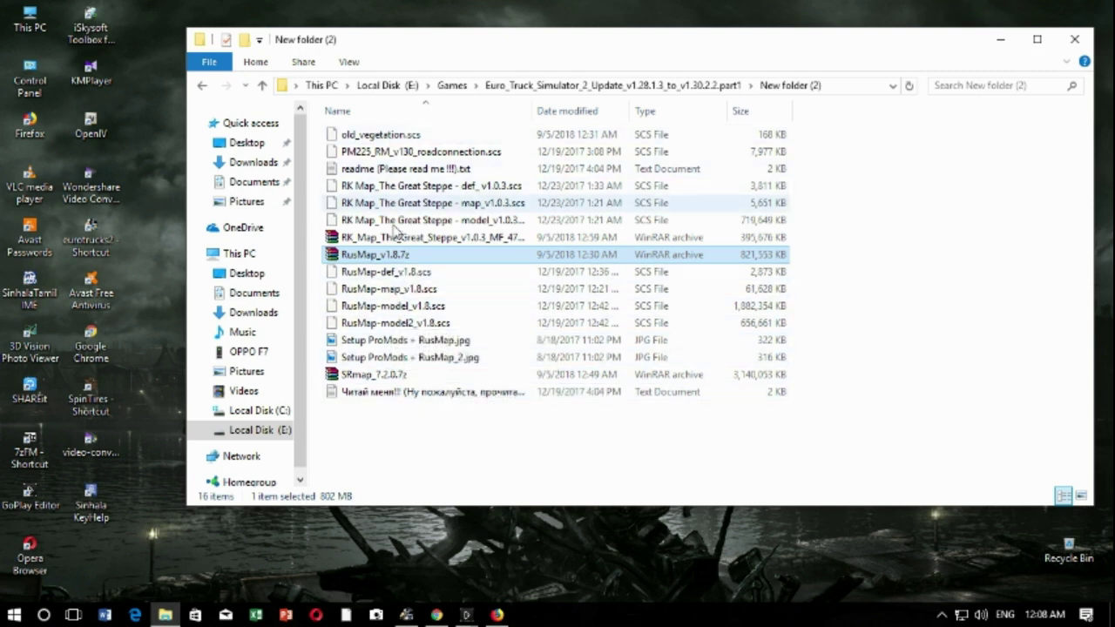
Step: Copy old_vegetation.scs into the mod folder under Documents > Euro Truck Simulator 2, replacing the existing file
{"action": "left_click_drag", "start_coordinate": [316, 127], "coordinate": [353, 137]}
{"action": "right_click", "coordinate": [354, 138]}
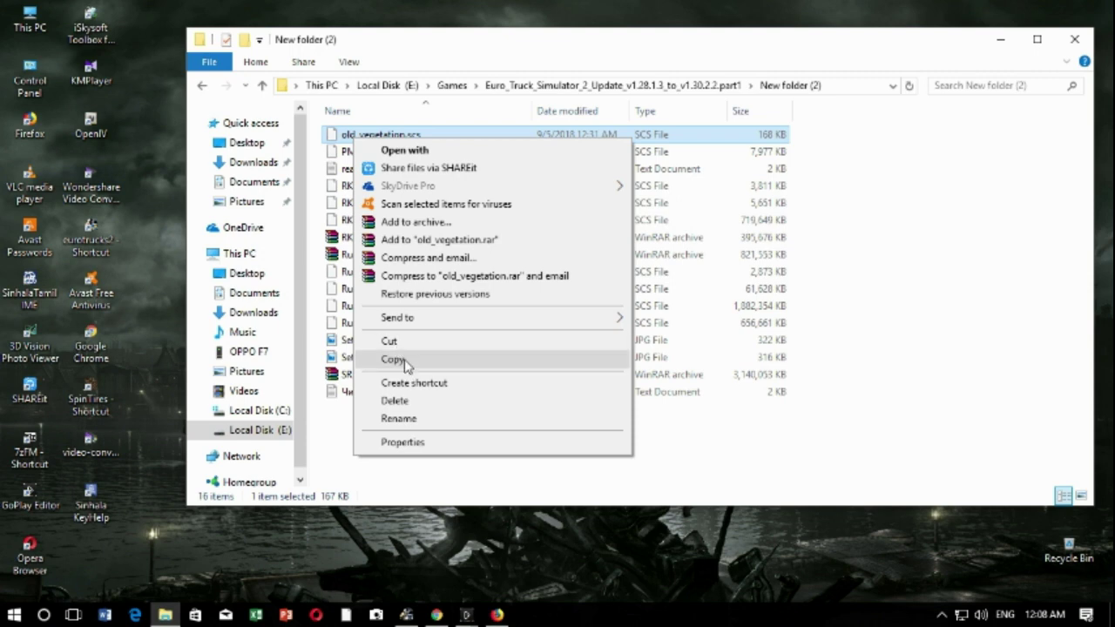
{"action": "left_click", "coordinate": [406, 364]}
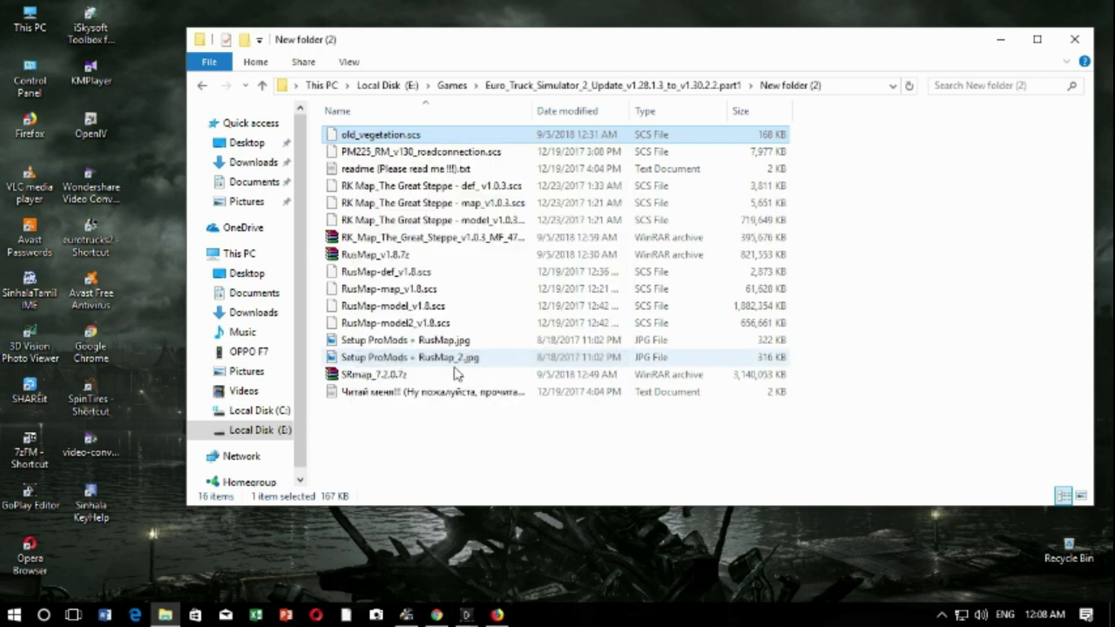
{"action": "left_click", "coordinate": [252, 296]}
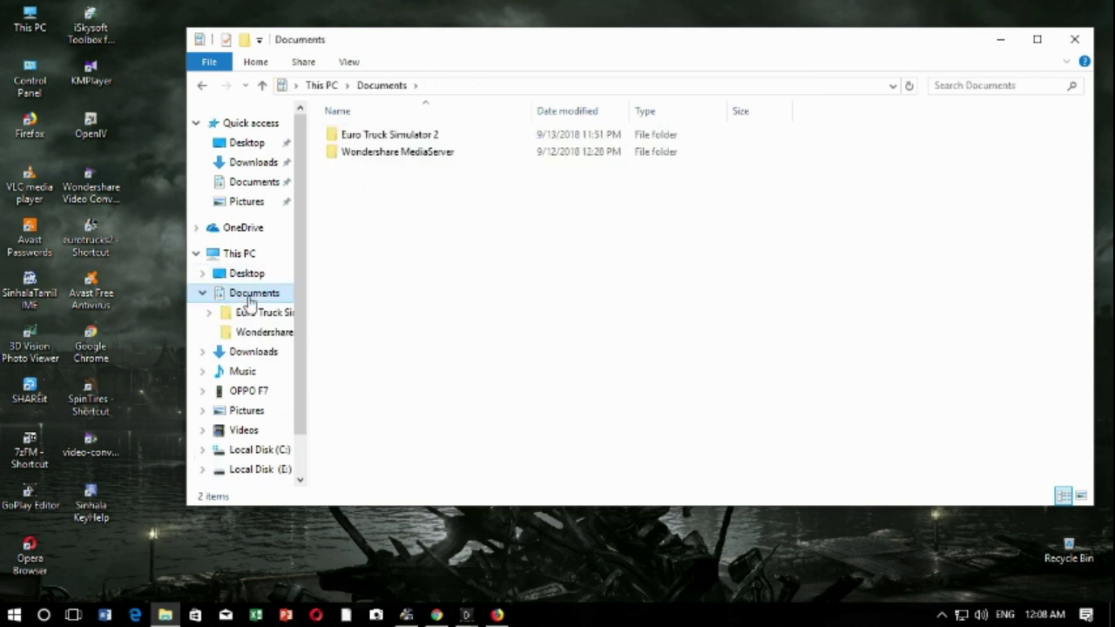
{"action": "double_click", "coordinate": [396, 140]}
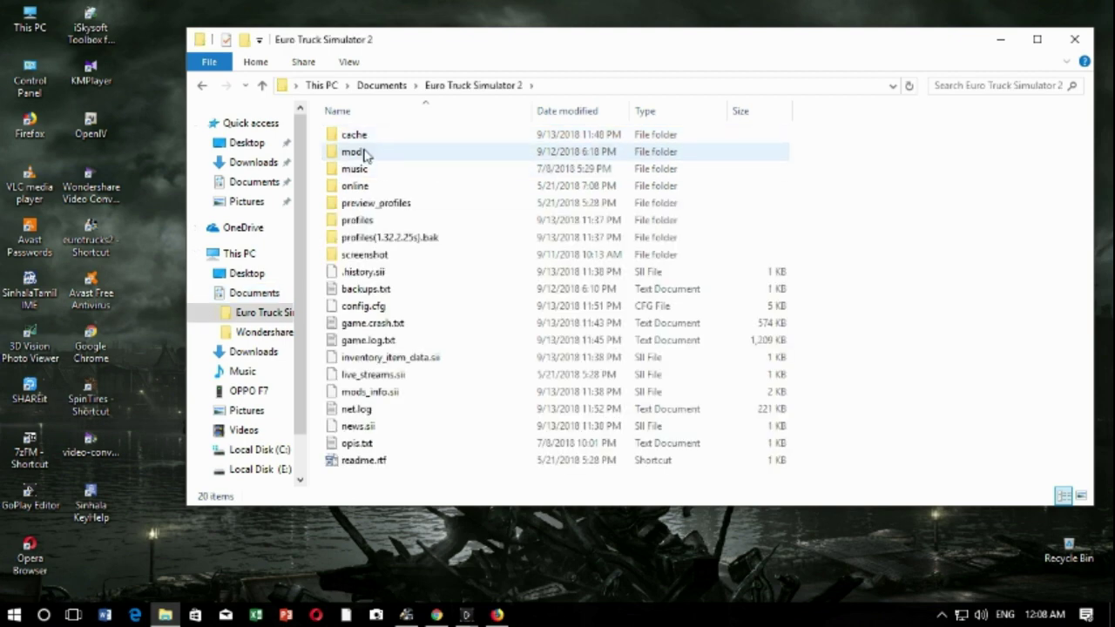
{"action": "double_click", "coordinate": [366, 153]}
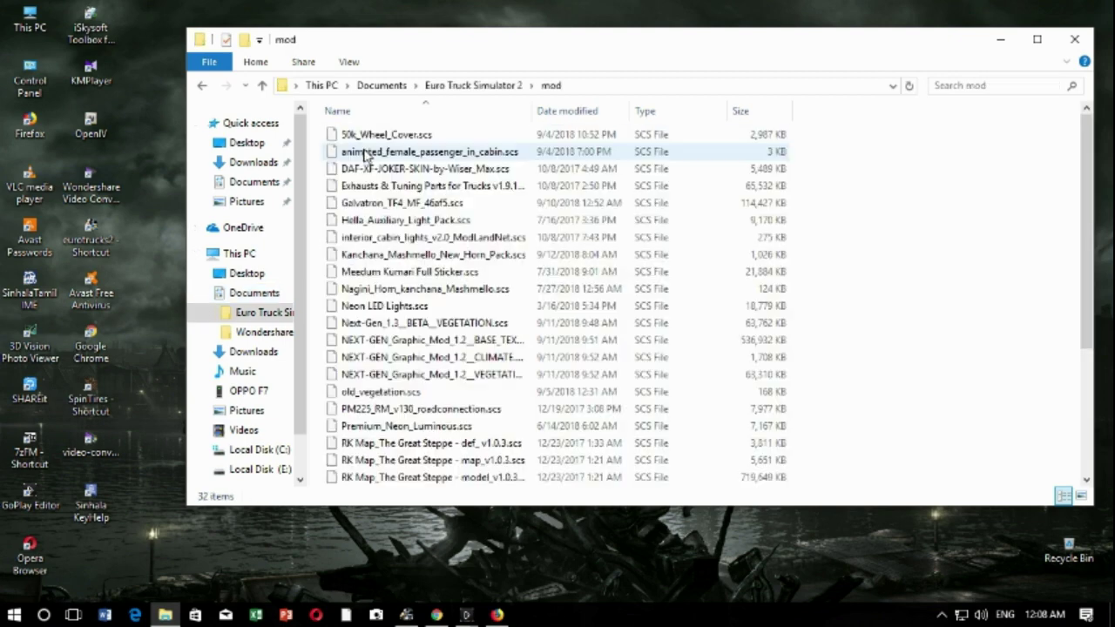
{"action": "right_click", "coordinate": [818, 175]}
{"action": "left_click", "coordinate": [859, 292]}
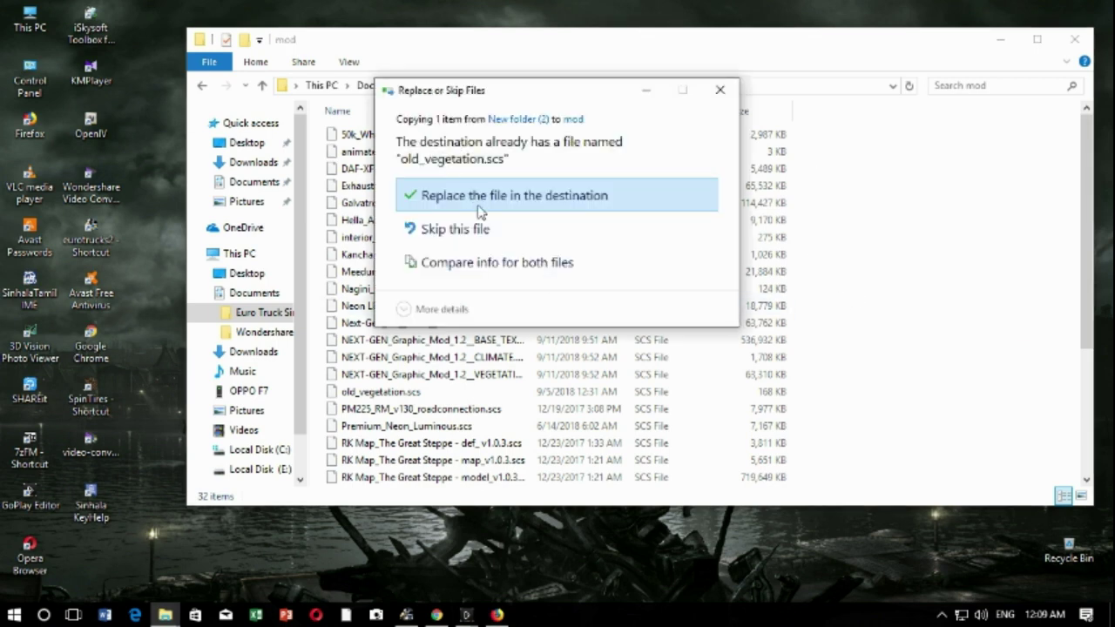
{"action": "left_click", "coordinate": [478, 200]}
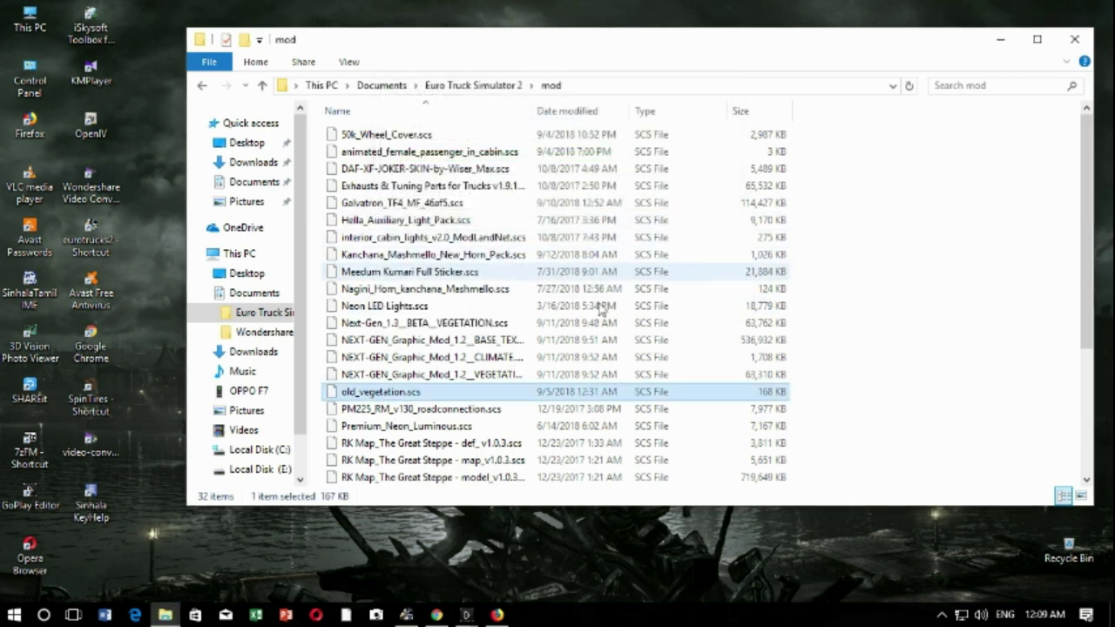
Step: Look through the map files in the mod folder and close the folder window
{"action": "scroll", "coordinate": [598, 356], "scroll_direction": "down", "scroll_amount": 3}
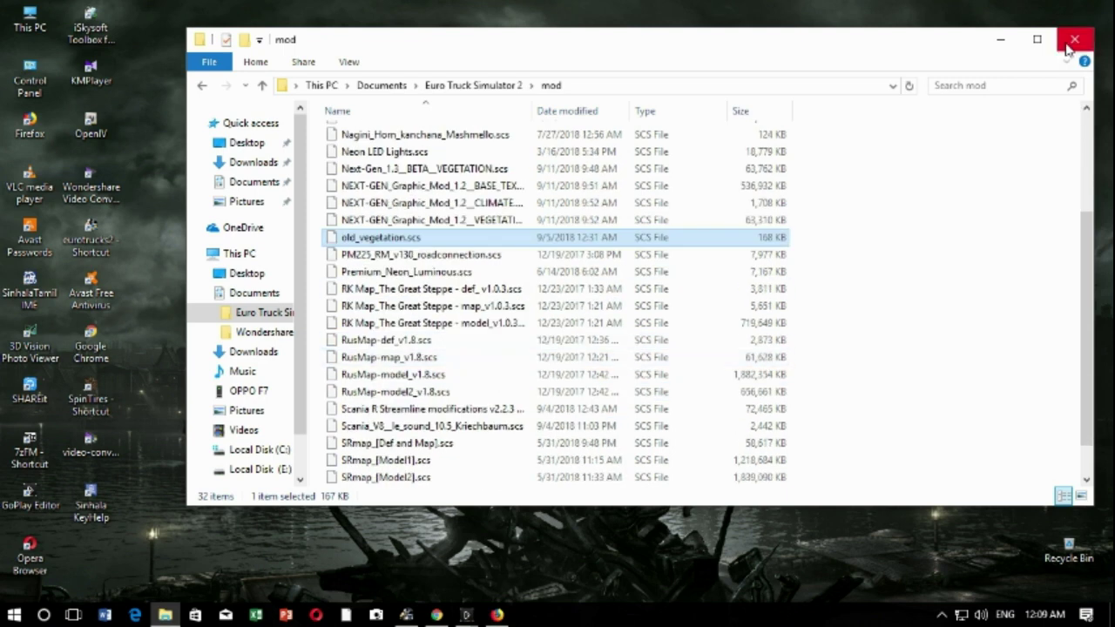
{"action": "scroll", "coordinate": [359, 221], "scroll_direction": "up", "scroll_amount": 3}
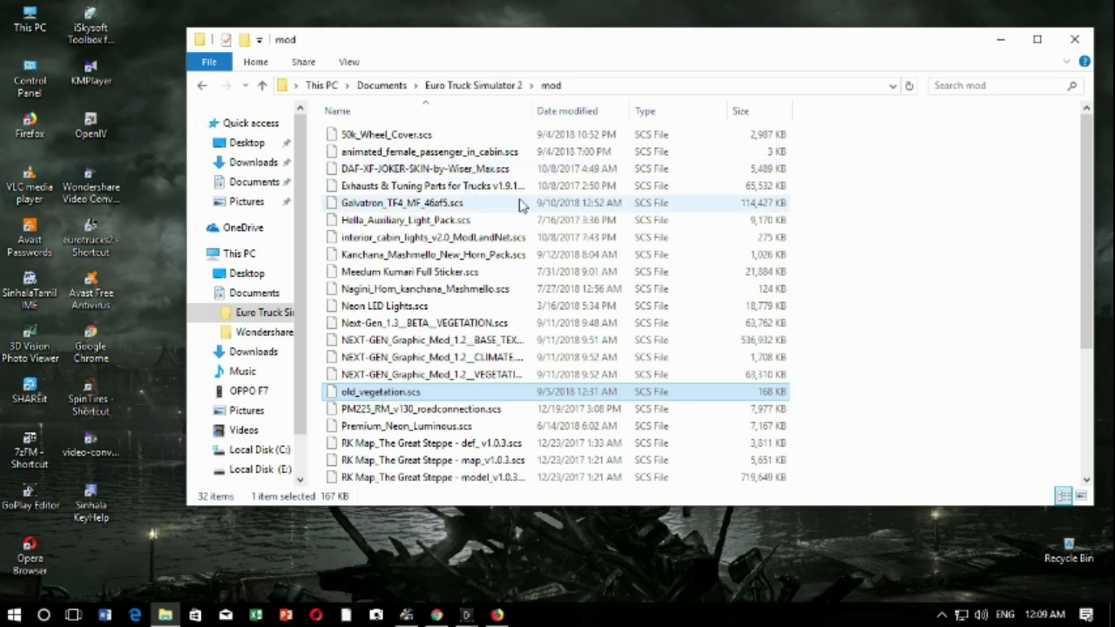
{"action": "left_click", "coordinate": [203, 87]}
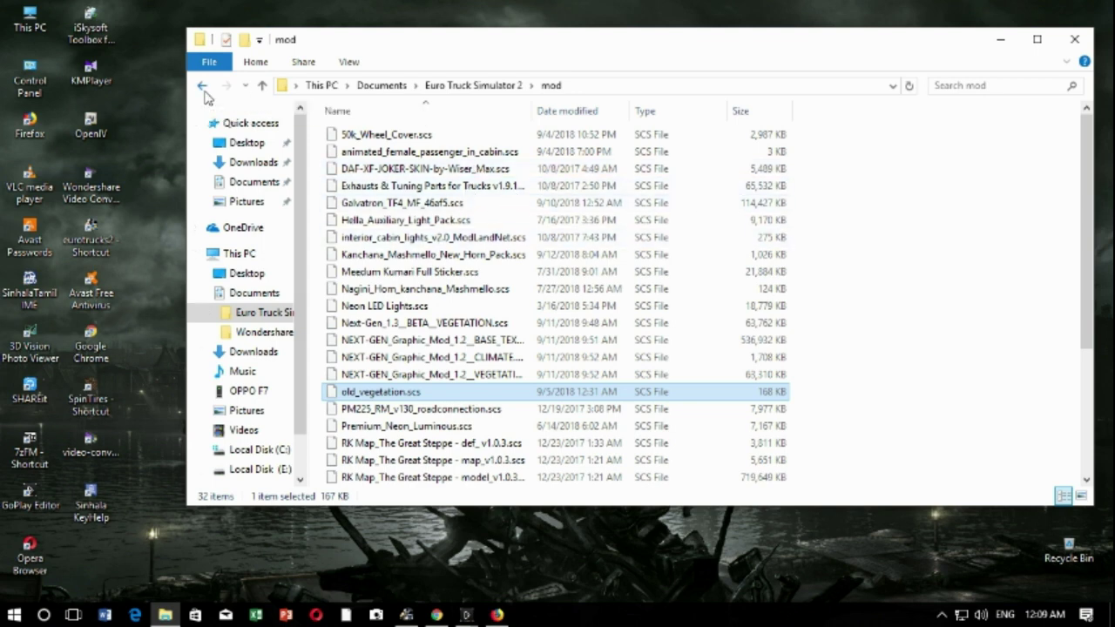
{"action": "left_click", "coordinate": [1076, 41]}
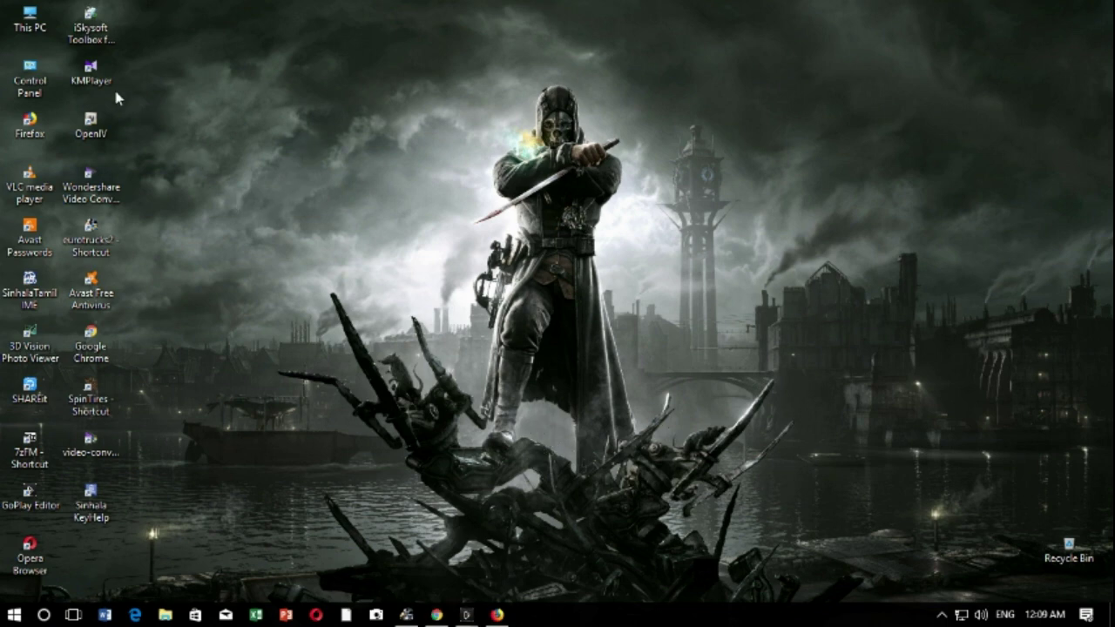
Step: Switch to Euro Truck Simulator 2 and lower the system volume by several levels
{"action": "left_click", "coordinate": [406, 614]}
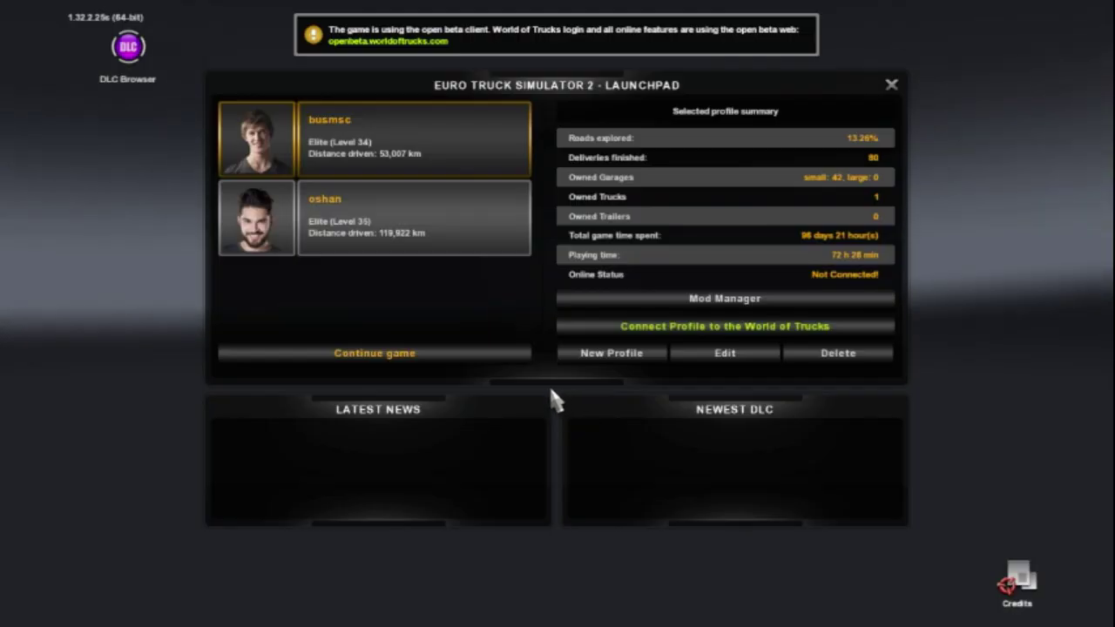
{"action": "key", "text": "XF86AudioLowerVolume"}
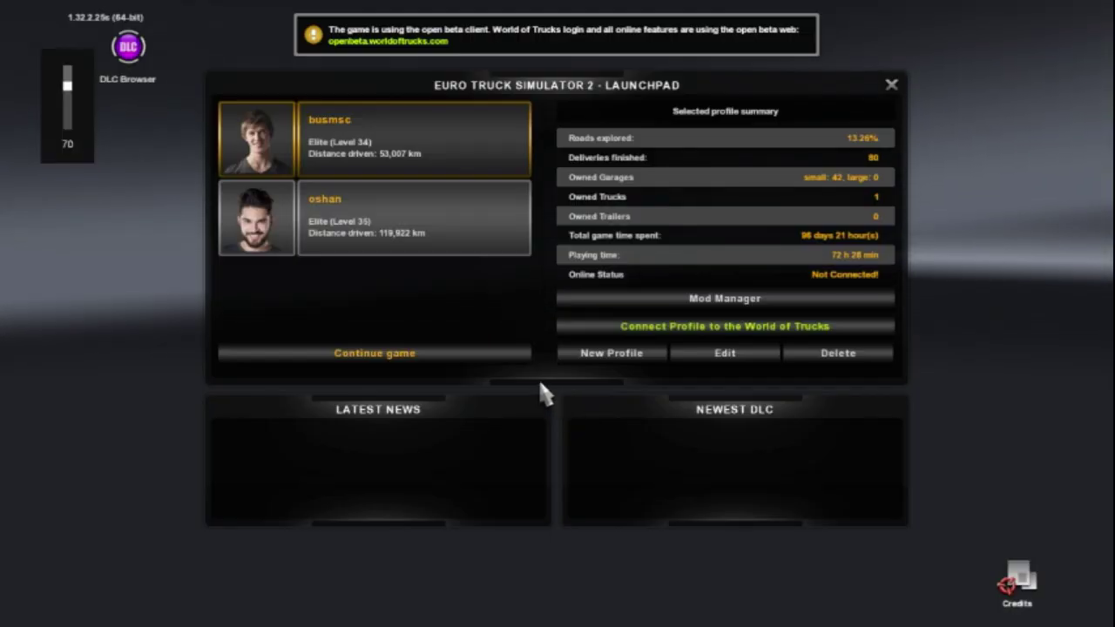
{"action": "key", "text": "XF86AudioLowerVolume"}
{"action": "key", "text": "XF86AudioLowerVolume"}
{"action": "key", "text": "XF86AudioLowerVolume"}
{"action": "key", "text": "XF86AudioLowerVolume"}
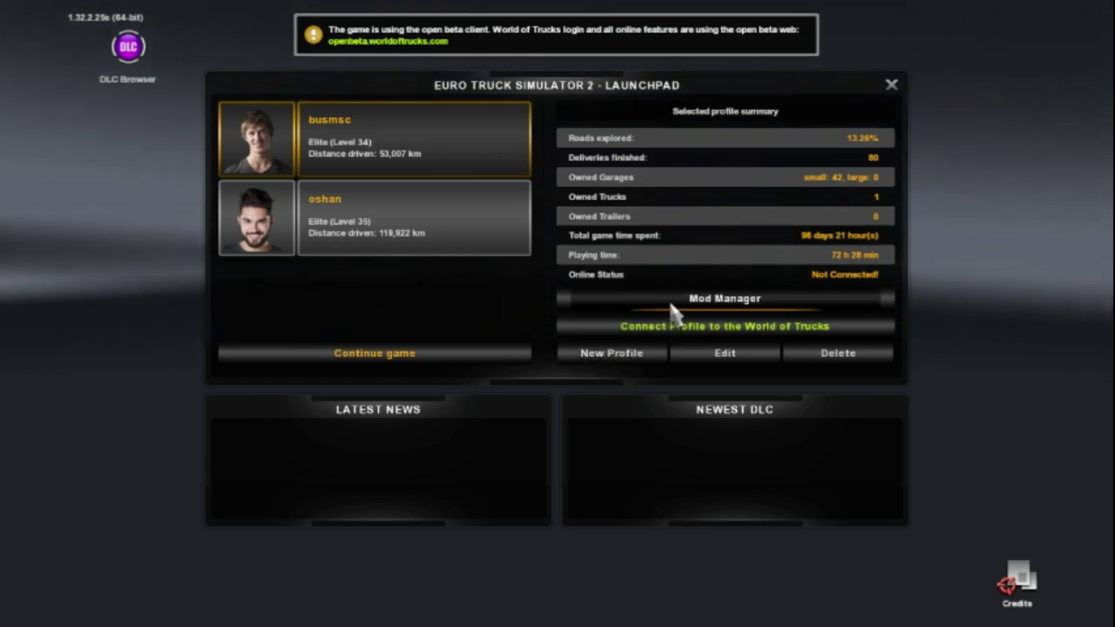
Step: Open the Mod Manager for the selected profile, read its help on mod order and icons, and close the help
{"action": "left_click", "coordinate": [645, 300]}
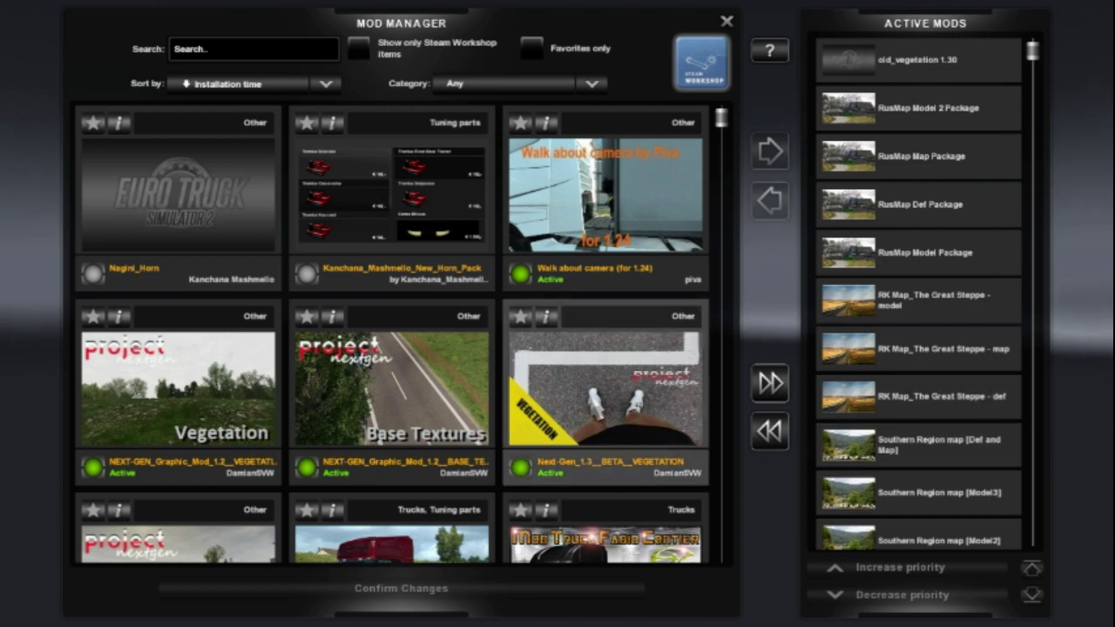
{"action": "scroll", "coordinate": [535, 349], "scroll_direction": "down", "scroll_amount": 1}
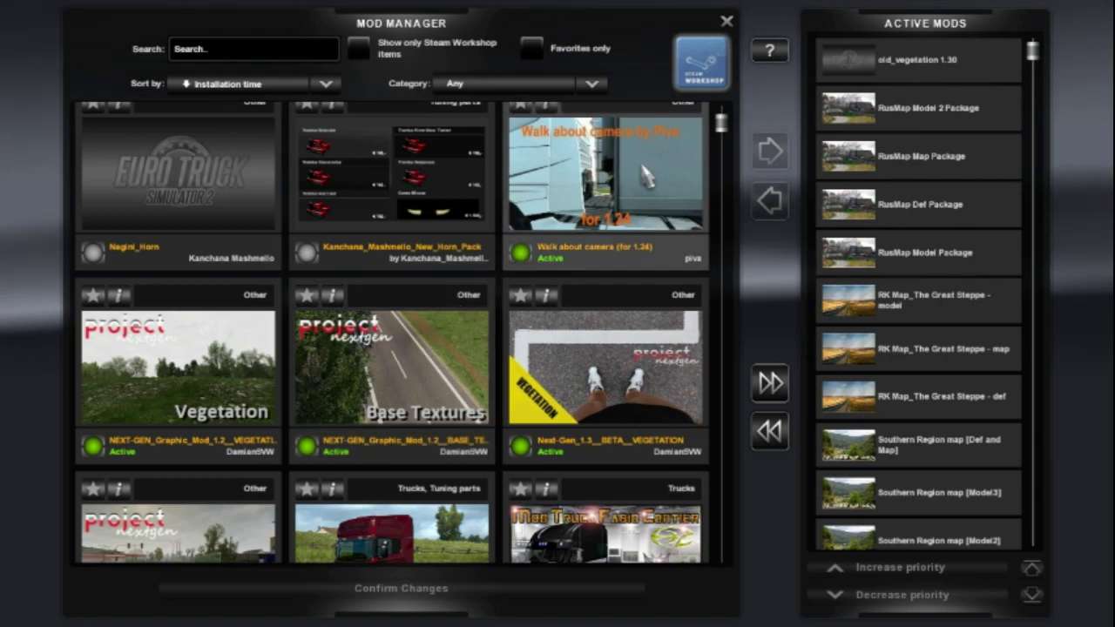
{"action": "left_click", "coordinate": [769, 49]}
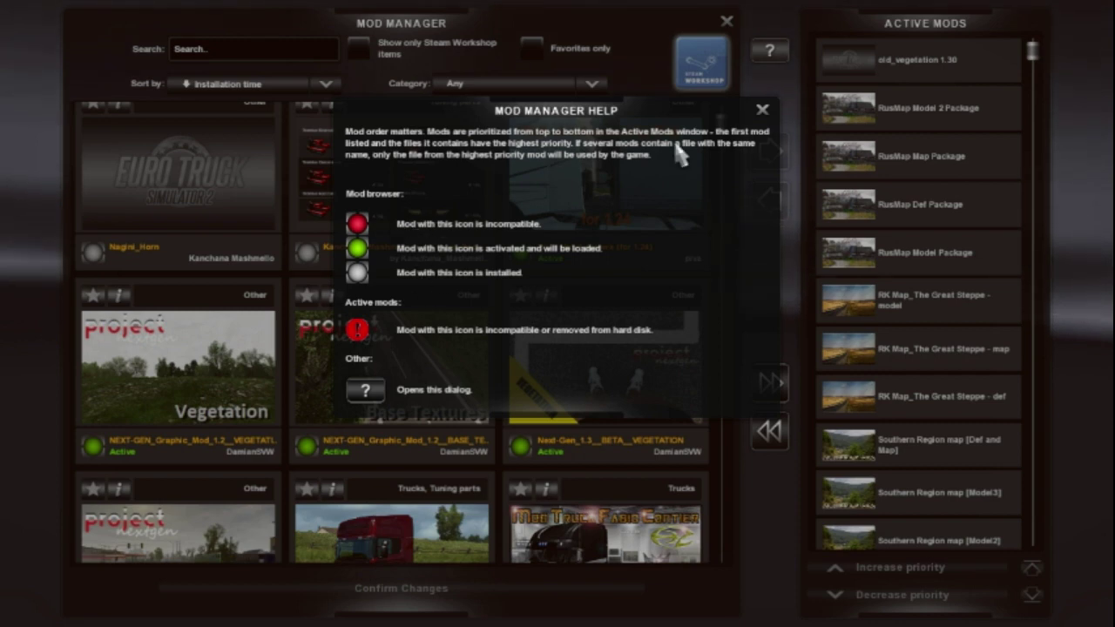
{"action": "left_click", "coordinate": [762, 111]}
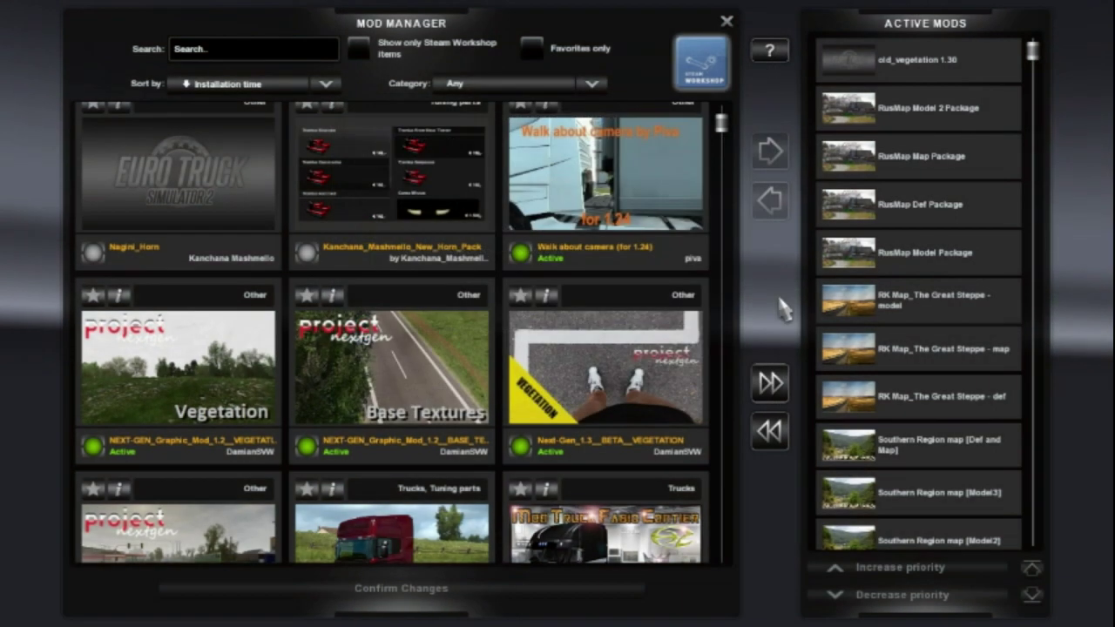
Step: Examine the active mods' priority order, from old_vegetation 1.30 through the RusMap, Great Steppe and Southern Region map packages
{"action": "scroll", "coordinate": [1017, 167], "scroll_direction": "down", "scroll_amount": 1}
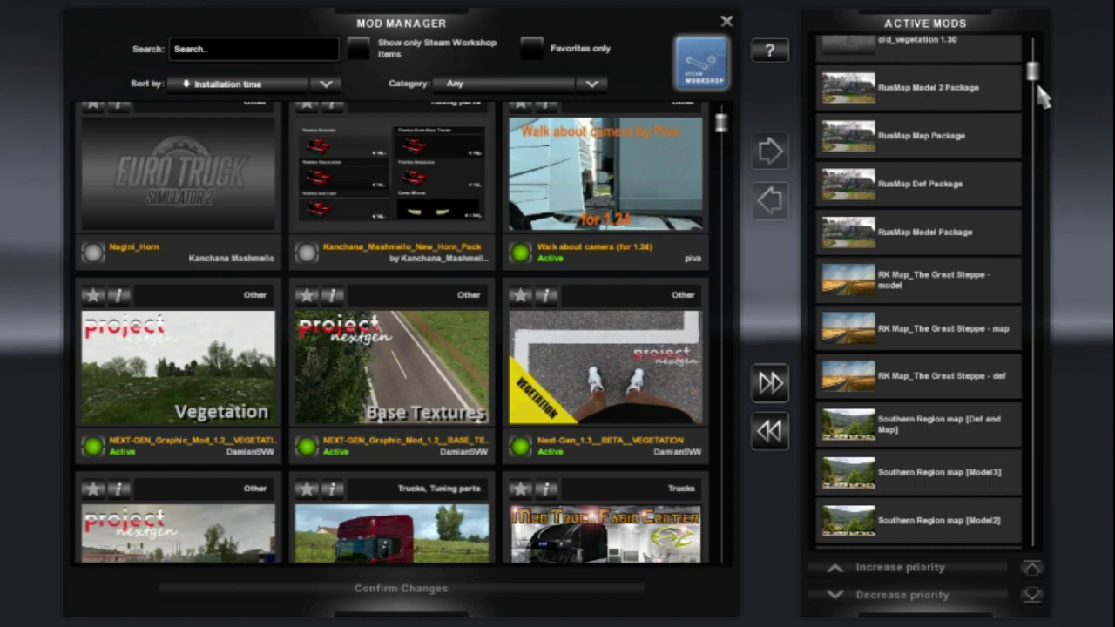
{"action": "left_click_drag", "start_coordinate": [1037, 81], "coordinate": [1039, 49]}
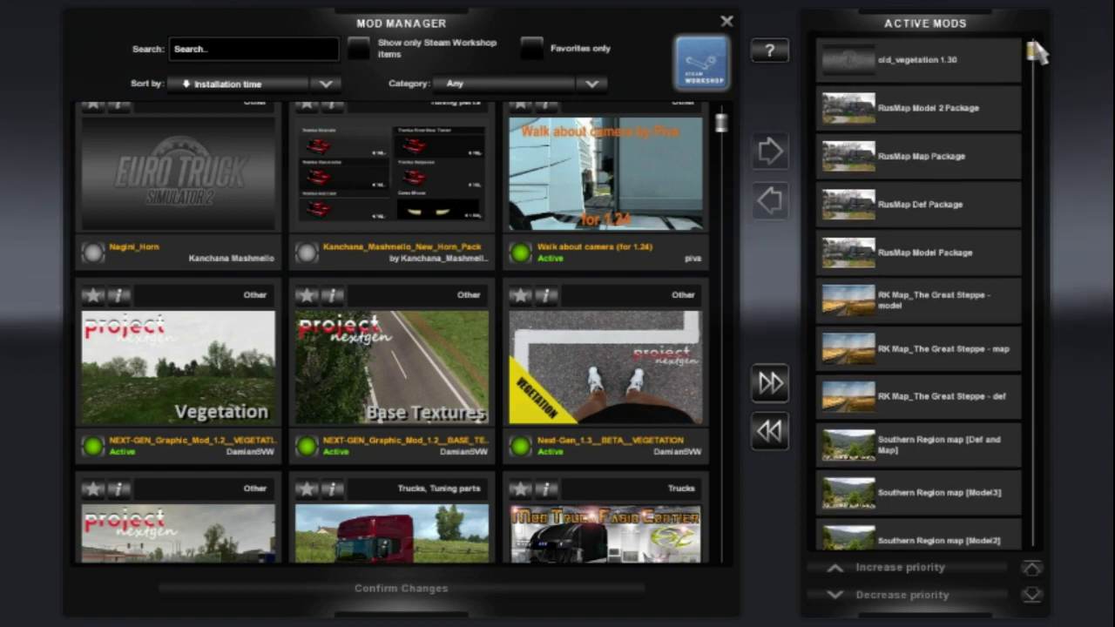
{"action": "left_click_drag", "start_coordinate": [1033, 54], "coordinate": [1031, 253]}
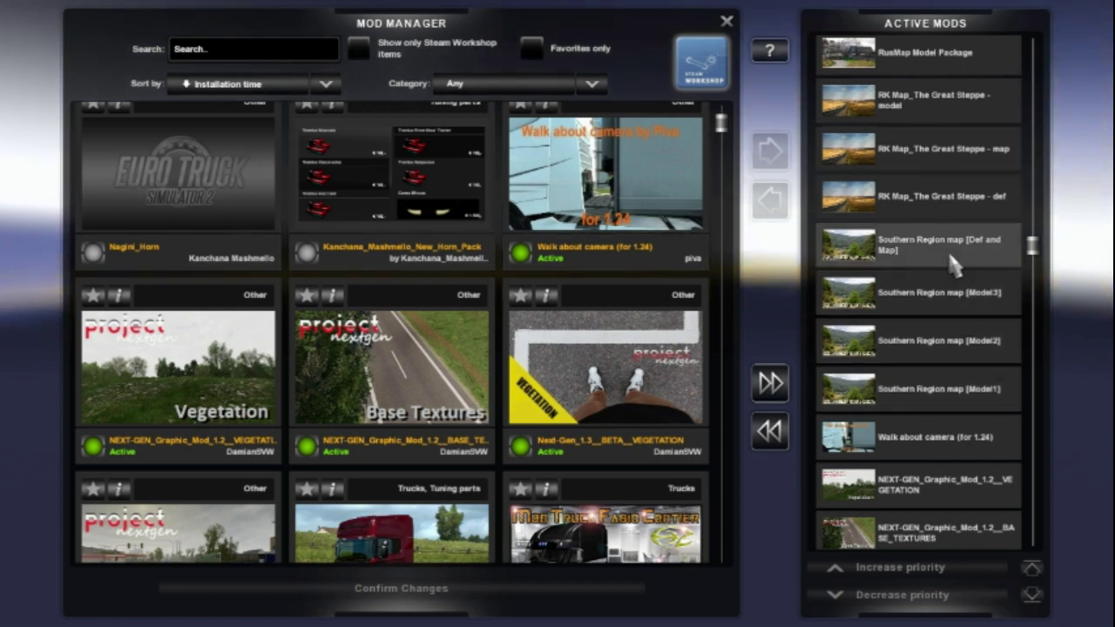
{"action": "left_click_drag", "start_coordinate": [1031, 241], "coordinate": [1052, 168]}
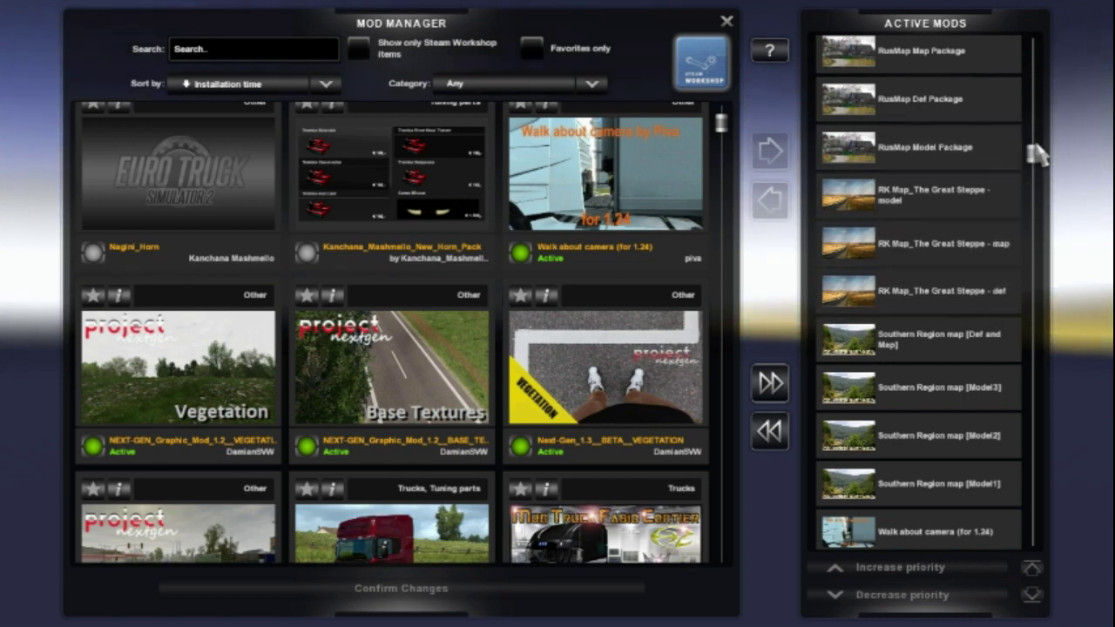
Step: Recheck the start of the active mods' load order, with old_vegetation 1.30 above the RusMap packages, and look over the available mods
{"action": "left_click_drag", "start_coordinate": [1032, 154], "coordinate": [1054, 4]}
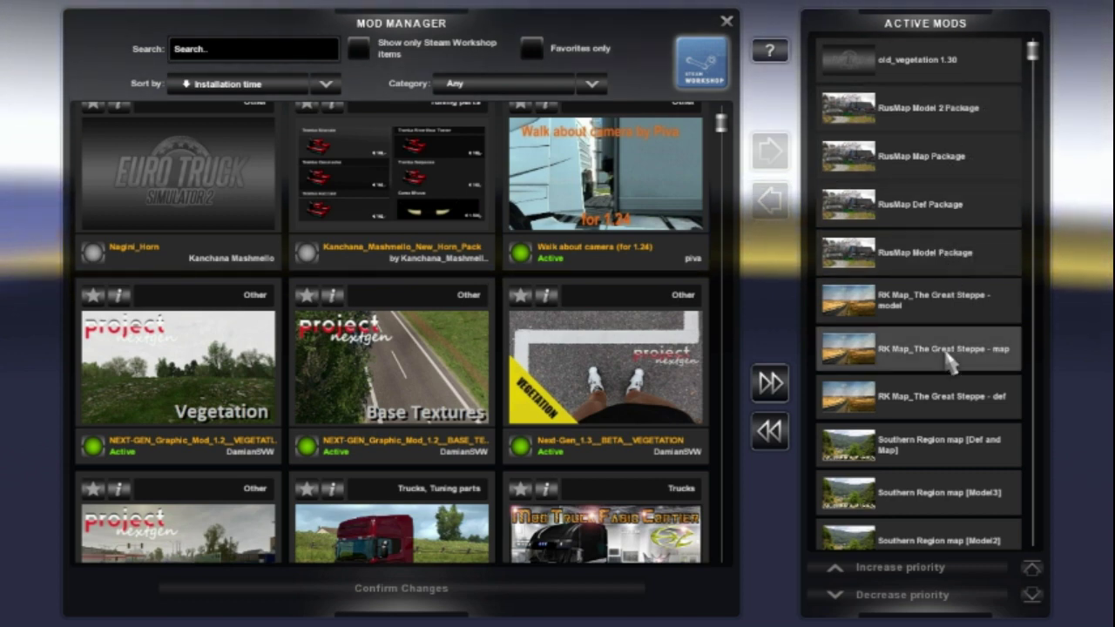
{"action": "left_click_drag", "start_coordinate": [1032, 51], "coordinate": [1045, 17]}
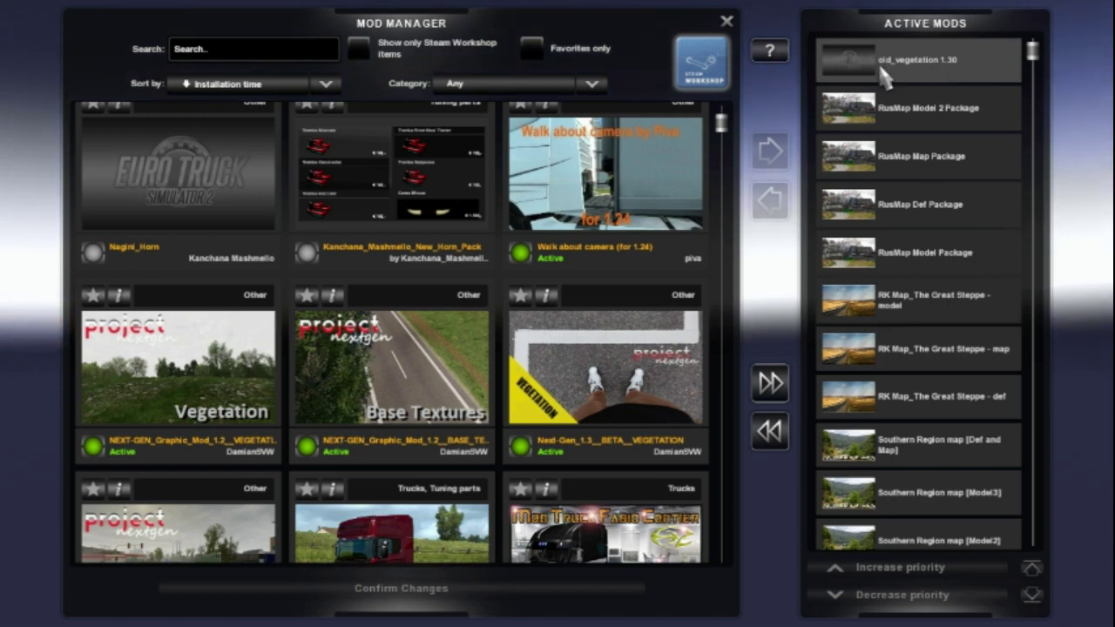
{"action": "mouse_move", "coordinate": [1043, 59]}
{"action": "left_mouse_down"}
{"action": "mouse_move", "coordinate": [1026, 269]}
{"action": "mouse_move", "coordinate": [1041, 195]}
{"action": "mouse_move", "coordinate": [1033, 42]}
{"action": "left_mouse_up"}
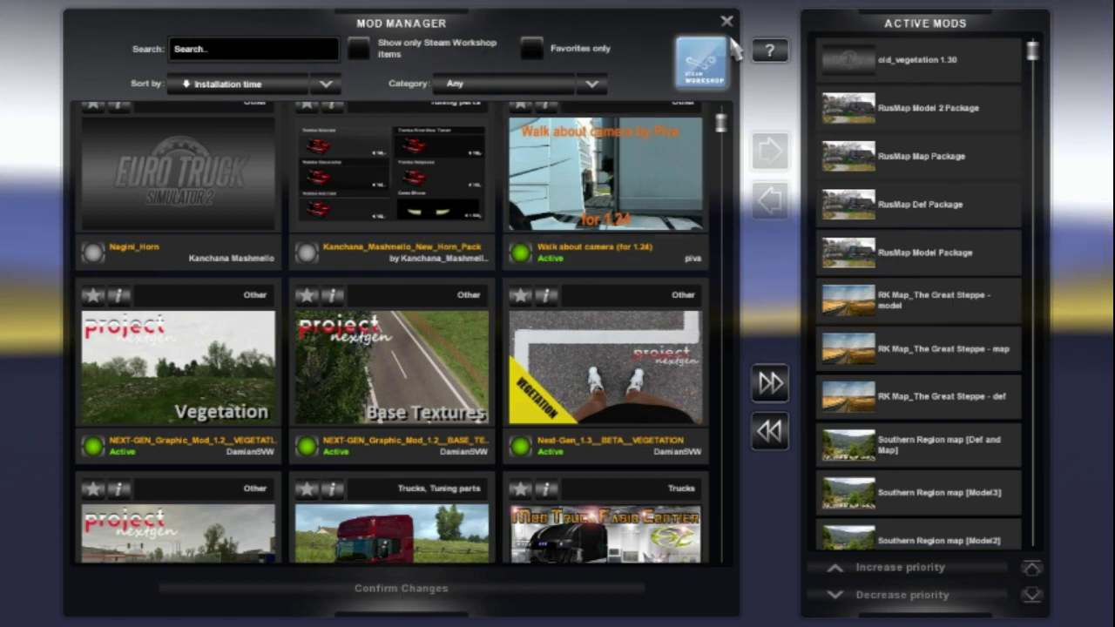
{"action": "scroll", "coordinate": [540, 436], "scroll_direction": "down", "scroll_amount": 1}
{"action": "scroll", "coordinate": [540, 435], "scroll_direction": "down", "scroll_amount": 3}
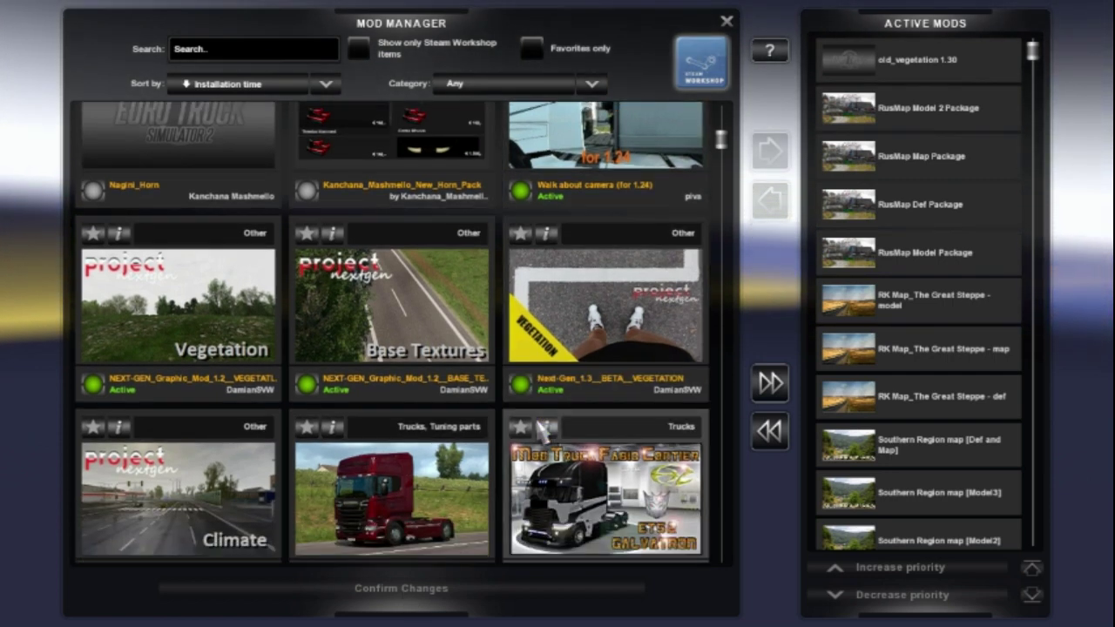
Step: Close the Mod Manager and continue the game with the selected profile
{"action": "left_click", "coordinate": [724, 23]}
{"action": "left_click", "coordinate": [531, 406]}
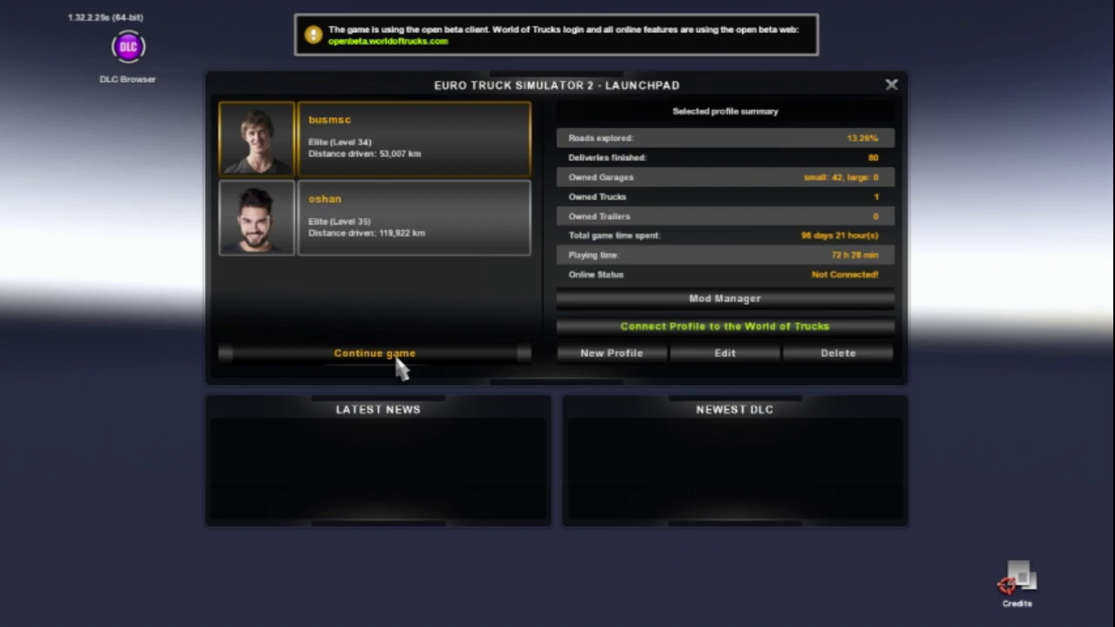
{"action": "left_click", "coordinate": [397, 359]}
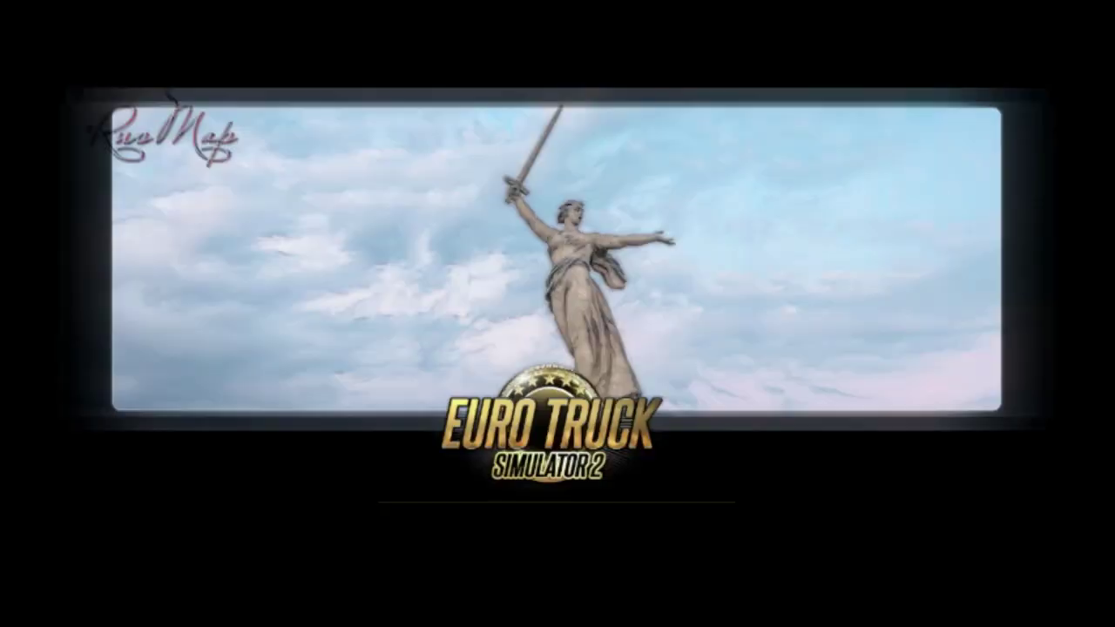